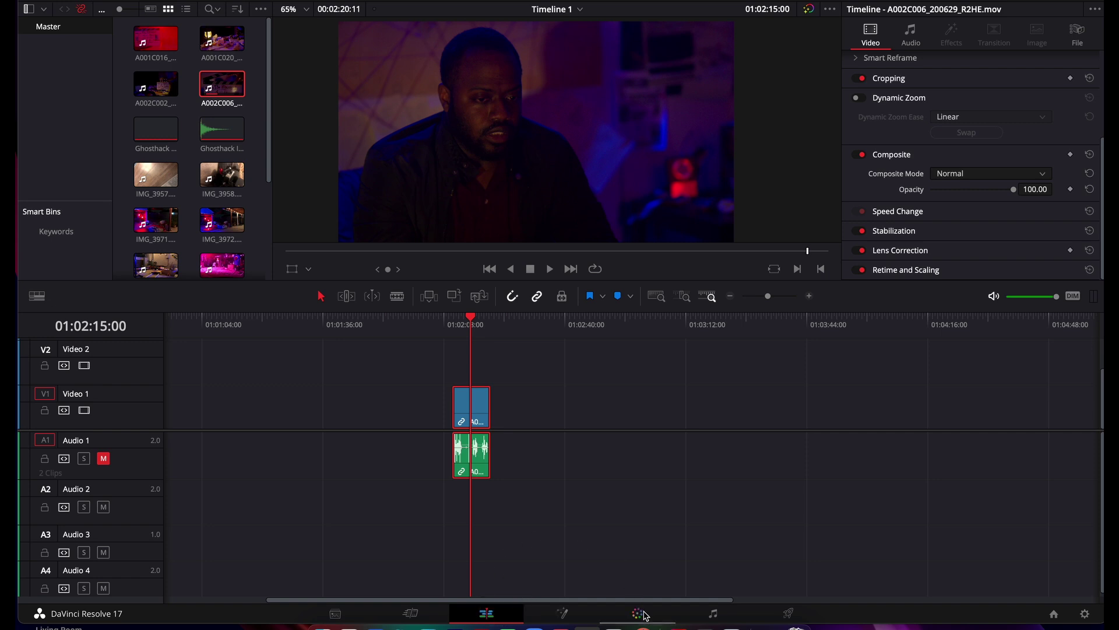
click(638, 613)
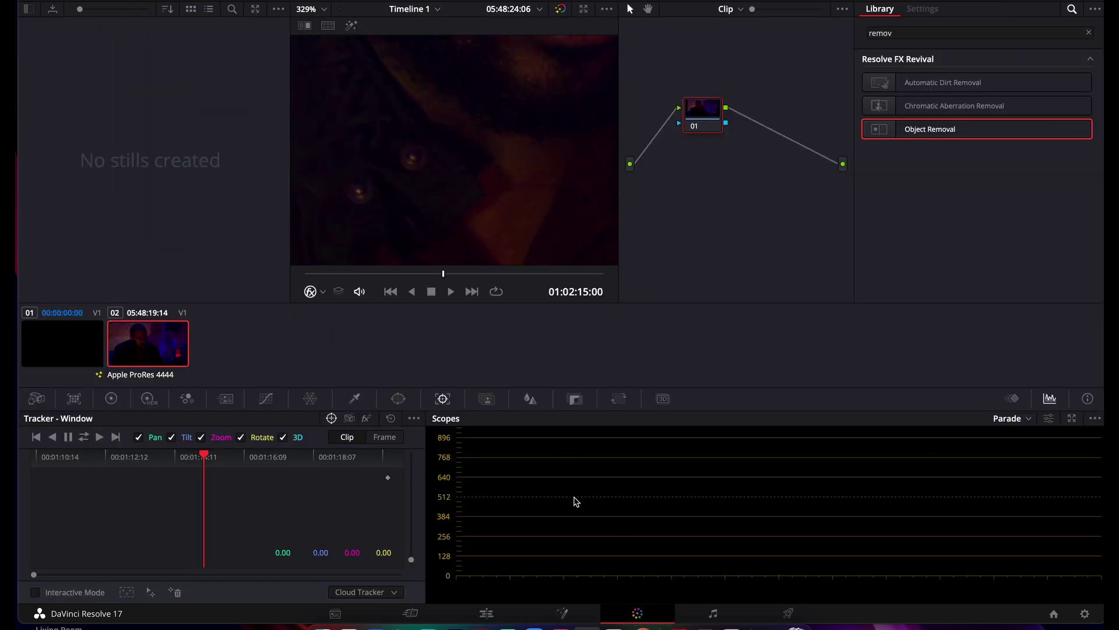
scroll(425, 200, down, 10)
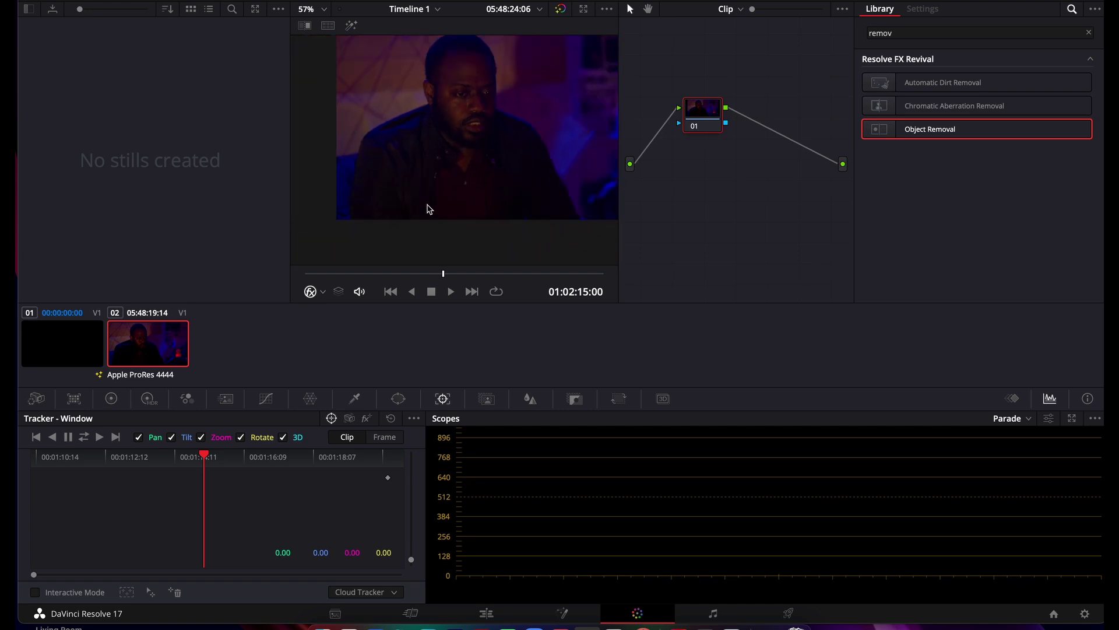
scroll(466, 175, down, 2)
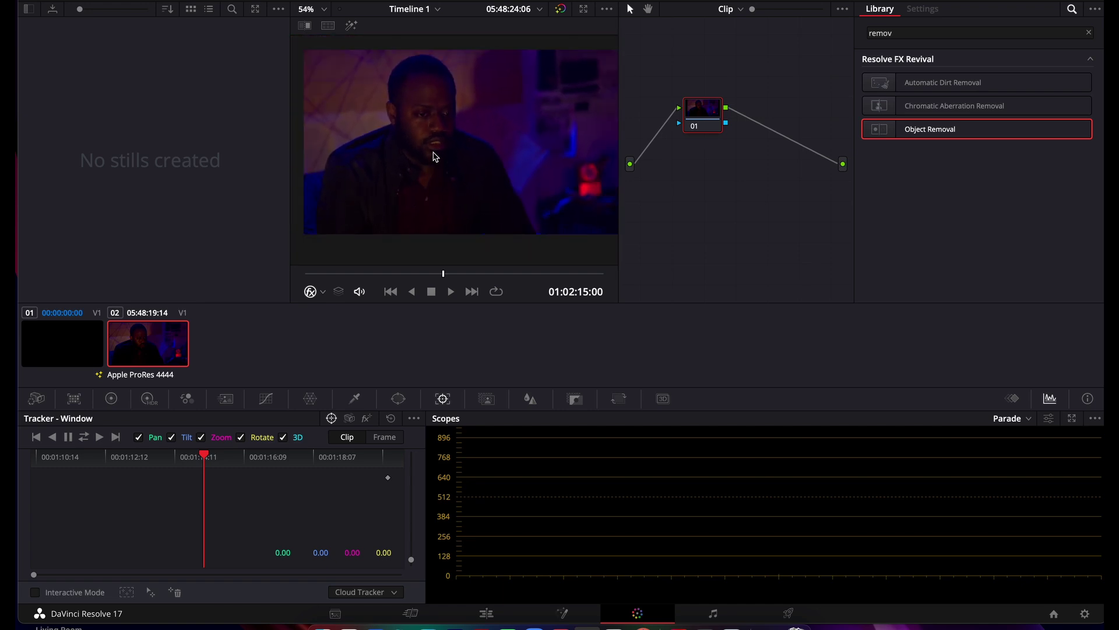
scroll(455, 144, down, 1)
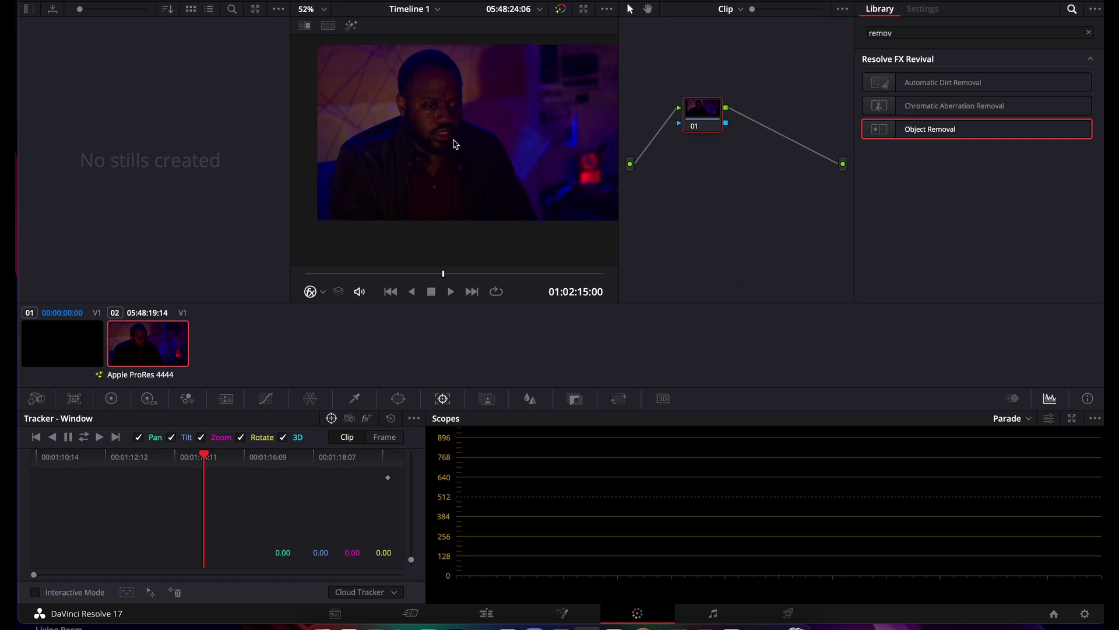
drag(456, 144, 422, 155)
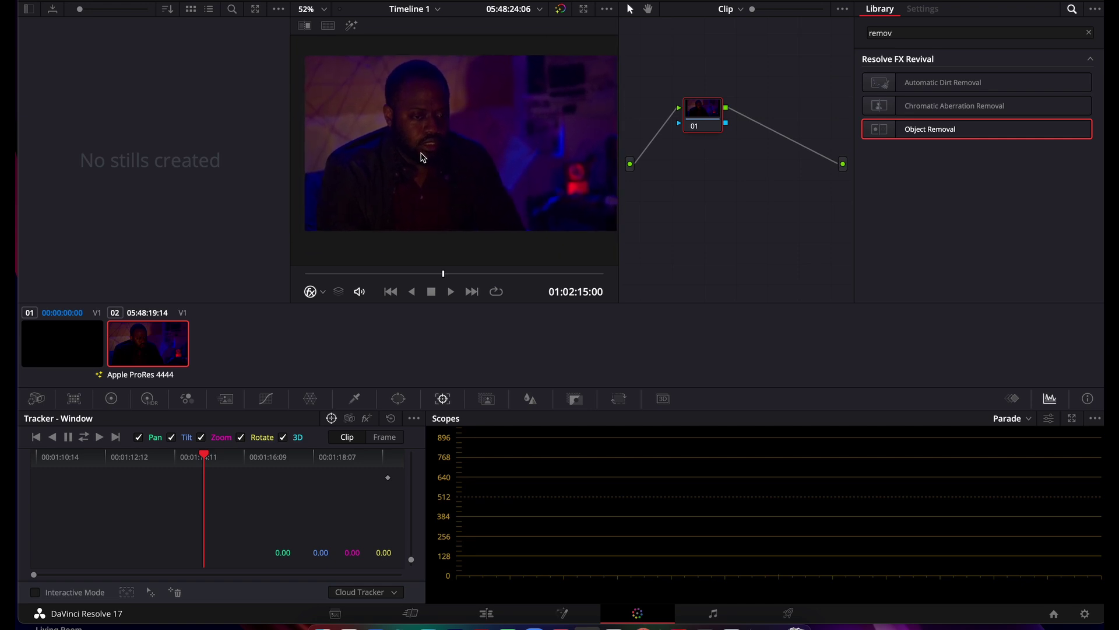
scroll(422, 159, up, 1)
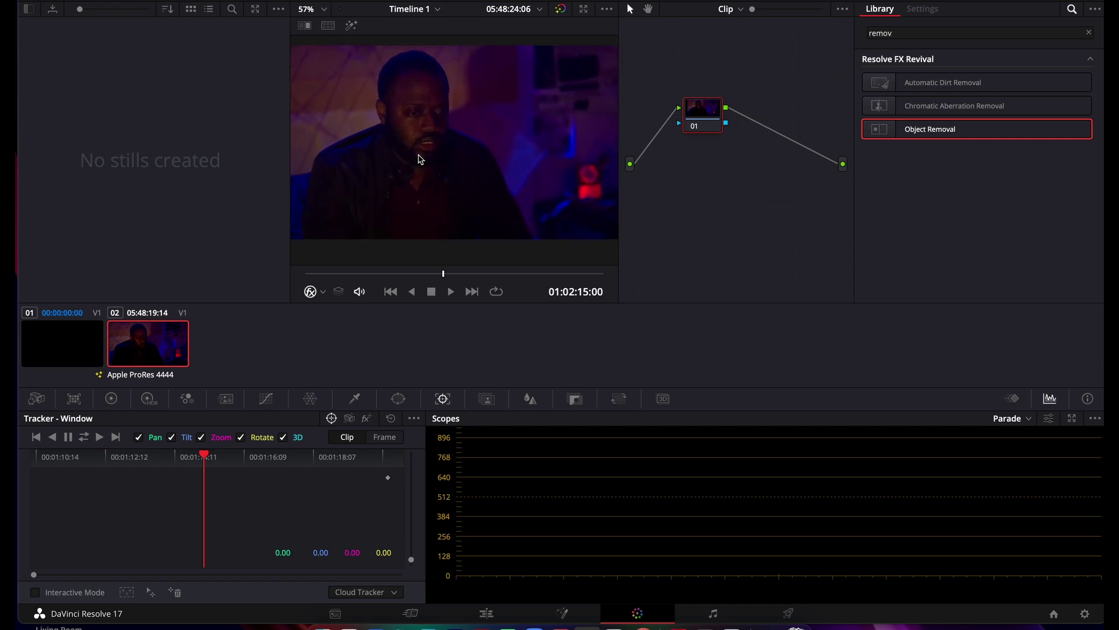
drag(419, 159, 442, 160)
scroll(412, 180, up, 5)
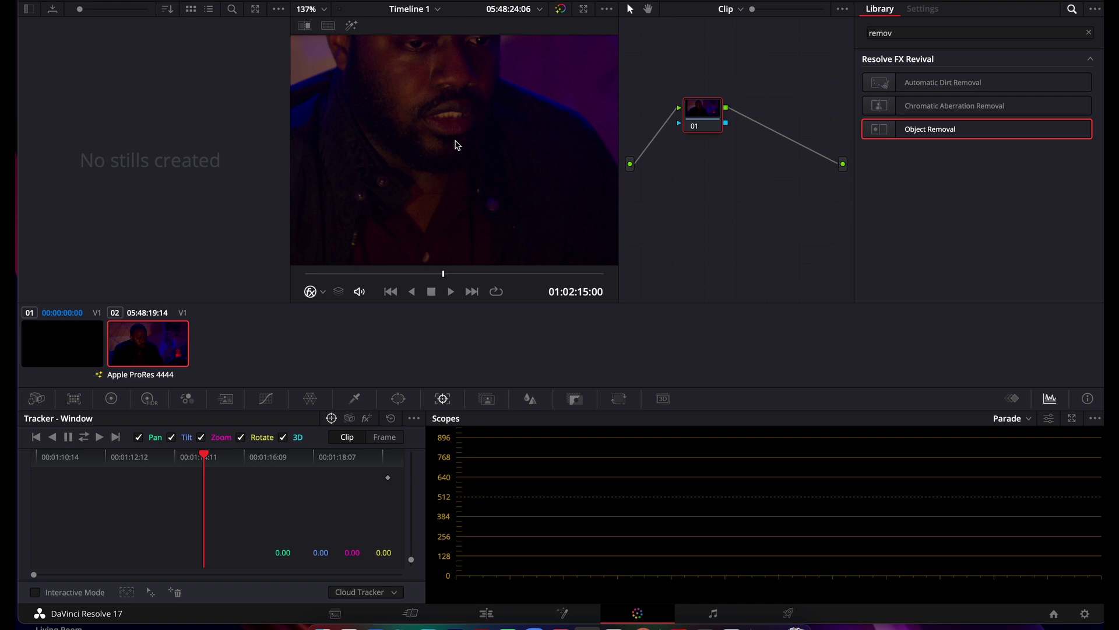
scroll(408, 169, up, 4)
drag(395, 173, 467, 135)
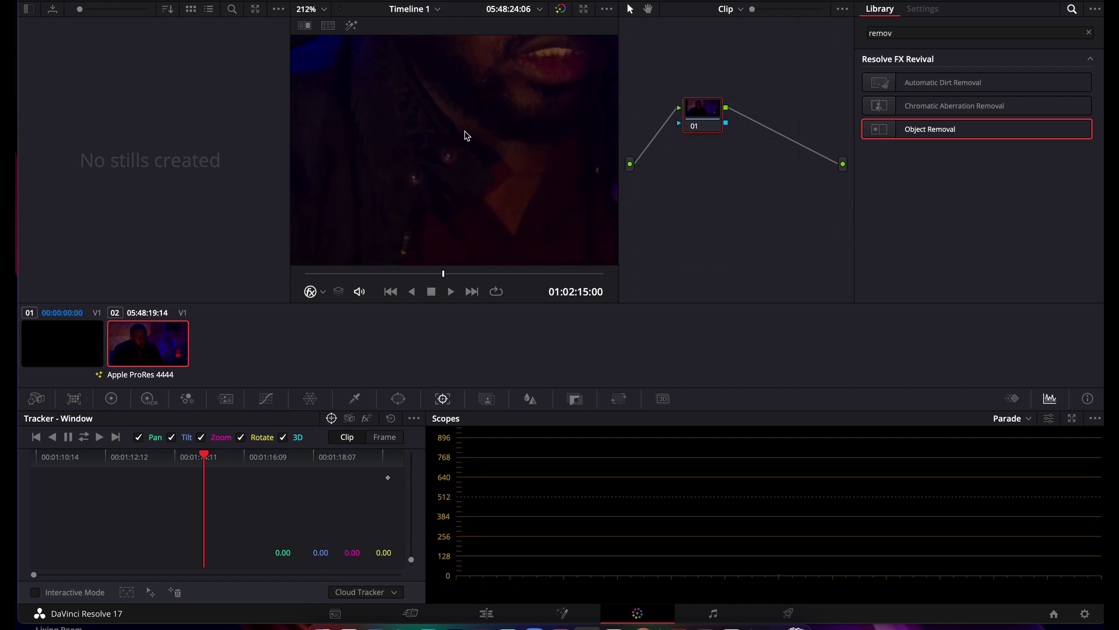
scroll(458, 143, up, 1)
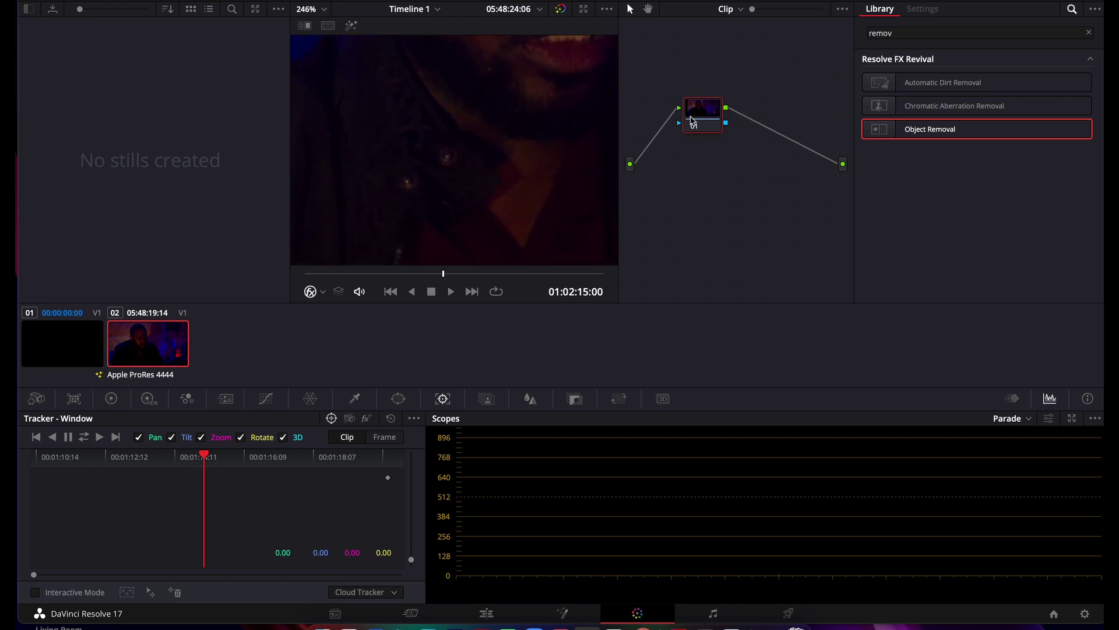
mouse_move(694, 119)
mouse_down()
mouse_move(641, 119)
mouse_move(699, 132)
mouse_up()
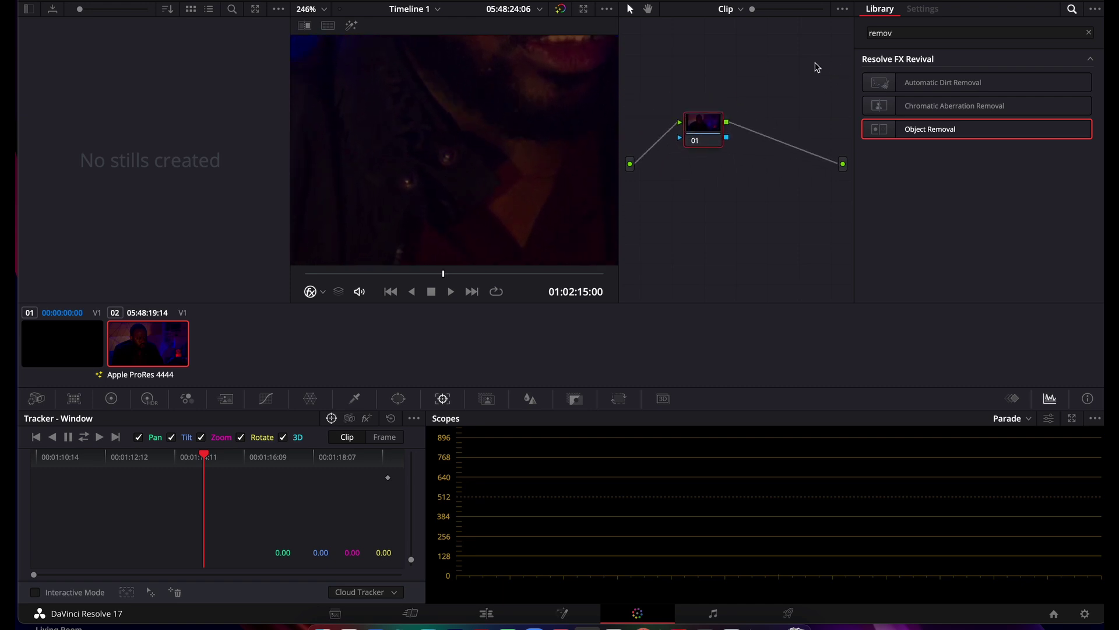
Clear the old Effects Library search and filter it for 'obj' to list Object Removal
click(1088, 34)
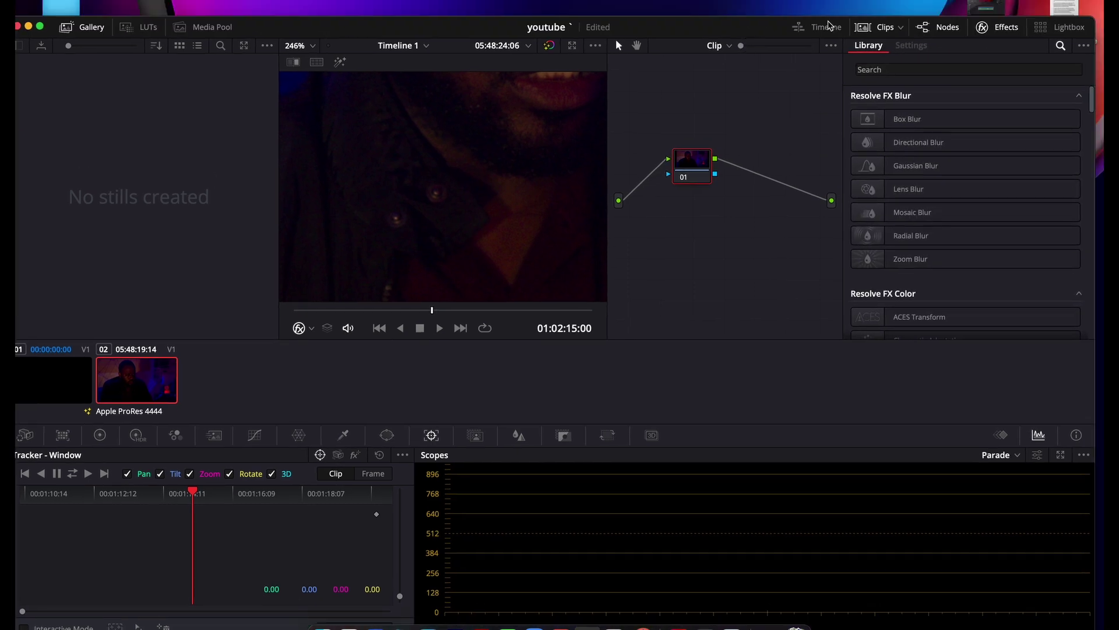
click(1000, 30)
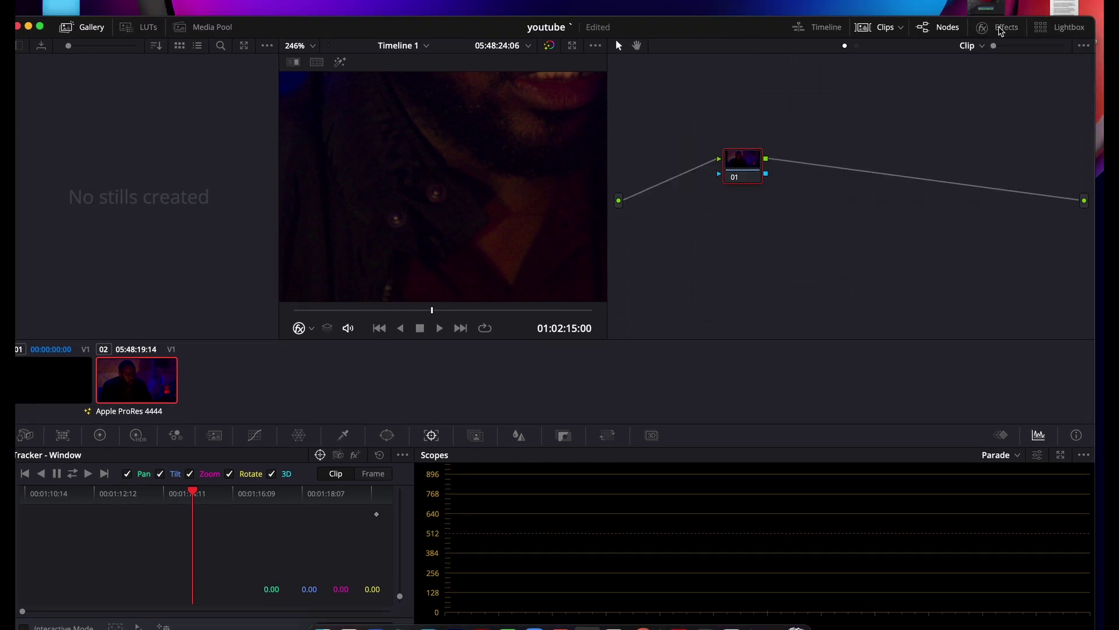
click(1000, 31)
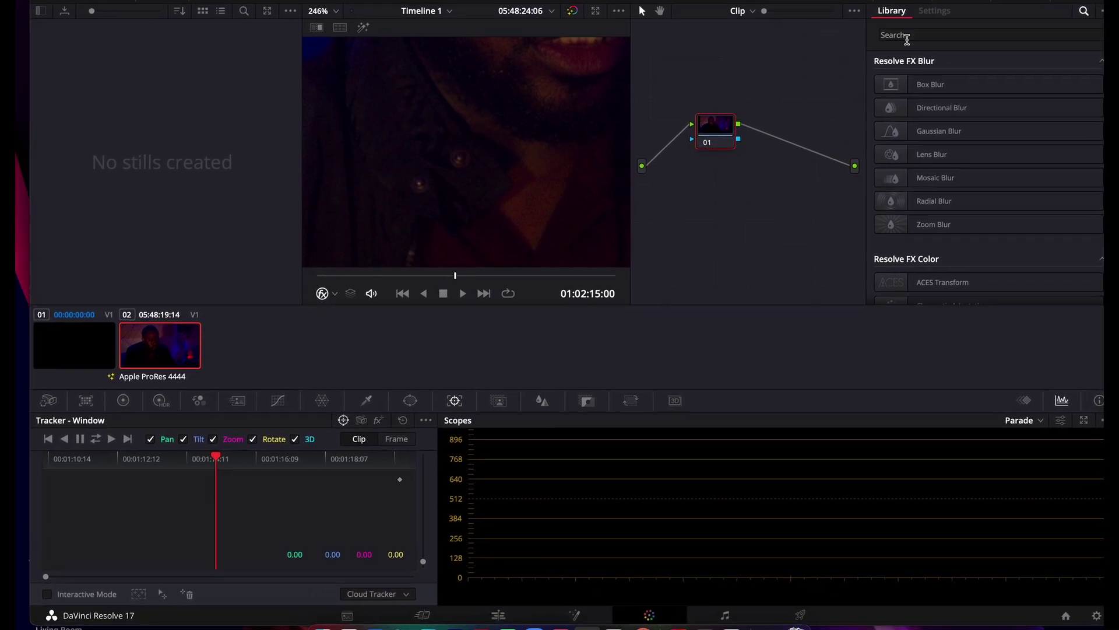
click(908, 37)
text(objec)
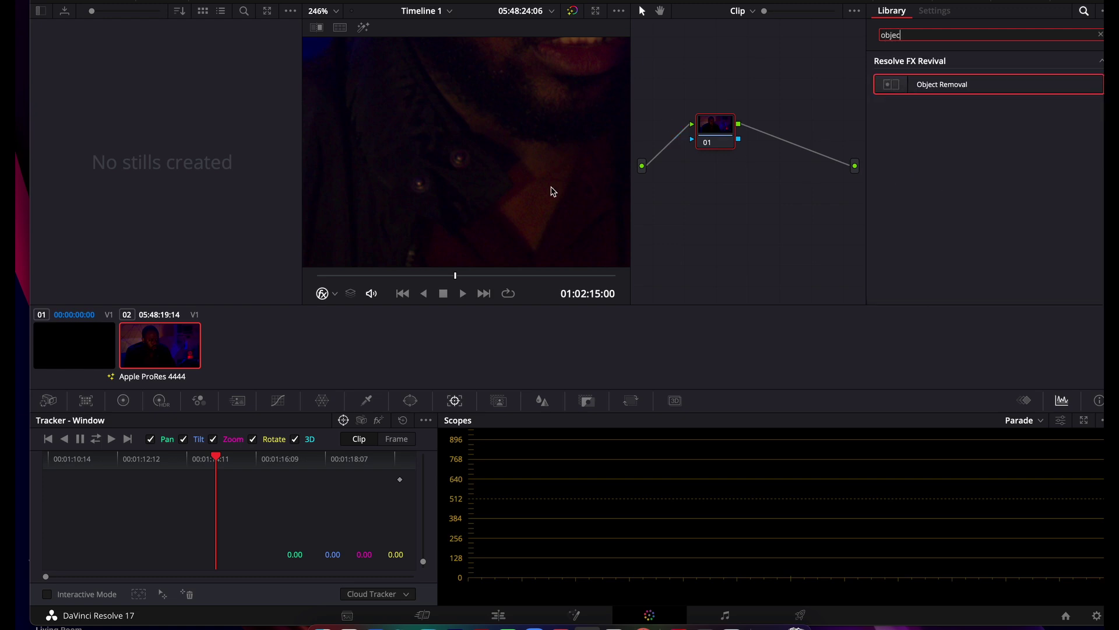
click(469, 178)
scroll(475, 169, down, 1)
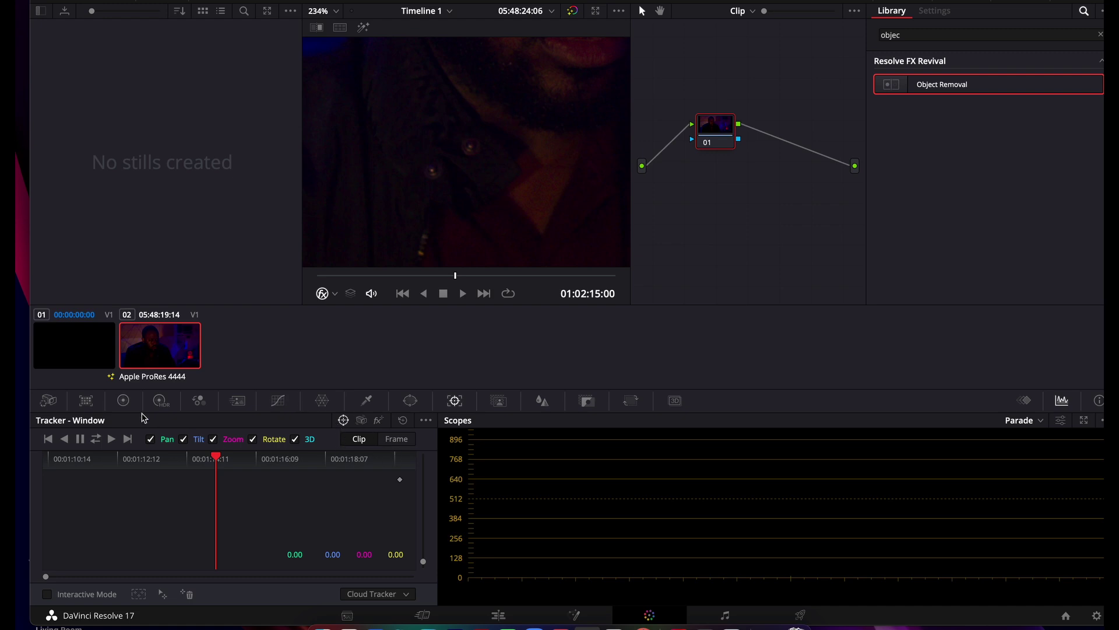
Add a circular window to node 01 and roughly place and size it over the jacket button
click(411, 401)
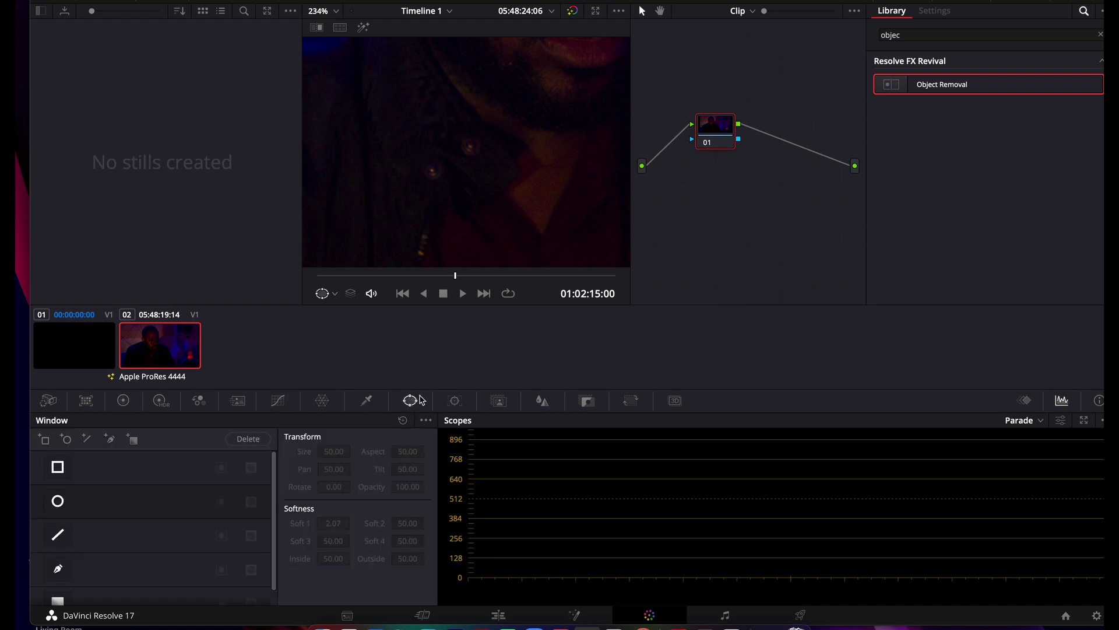
click(57, 501)
drag(560, 119, 382, 158)
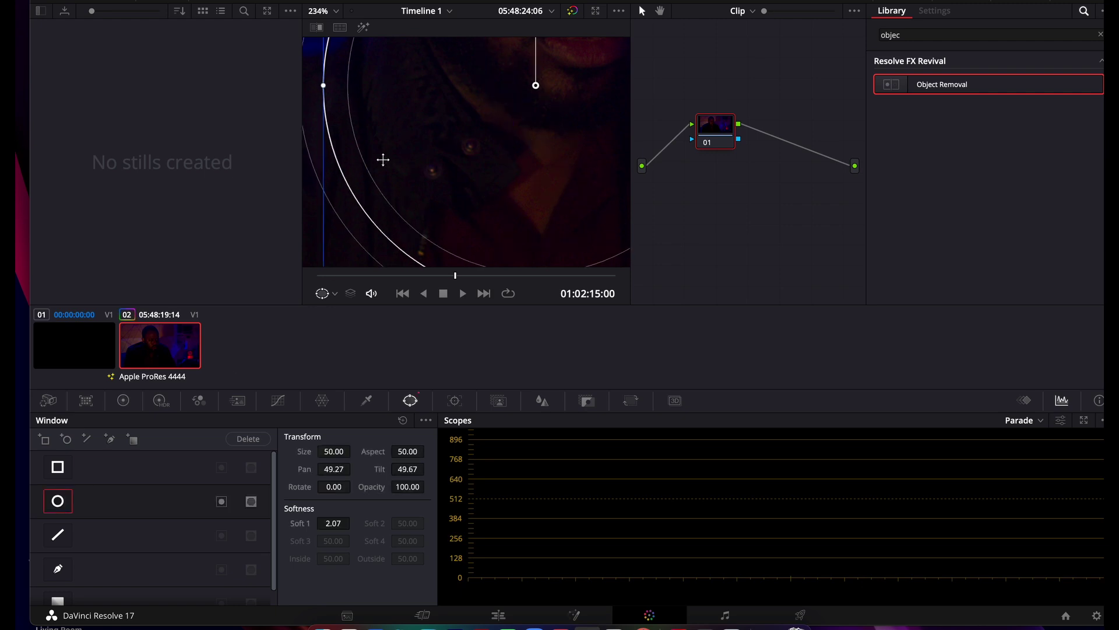
scroll(470, 157, down, 5)
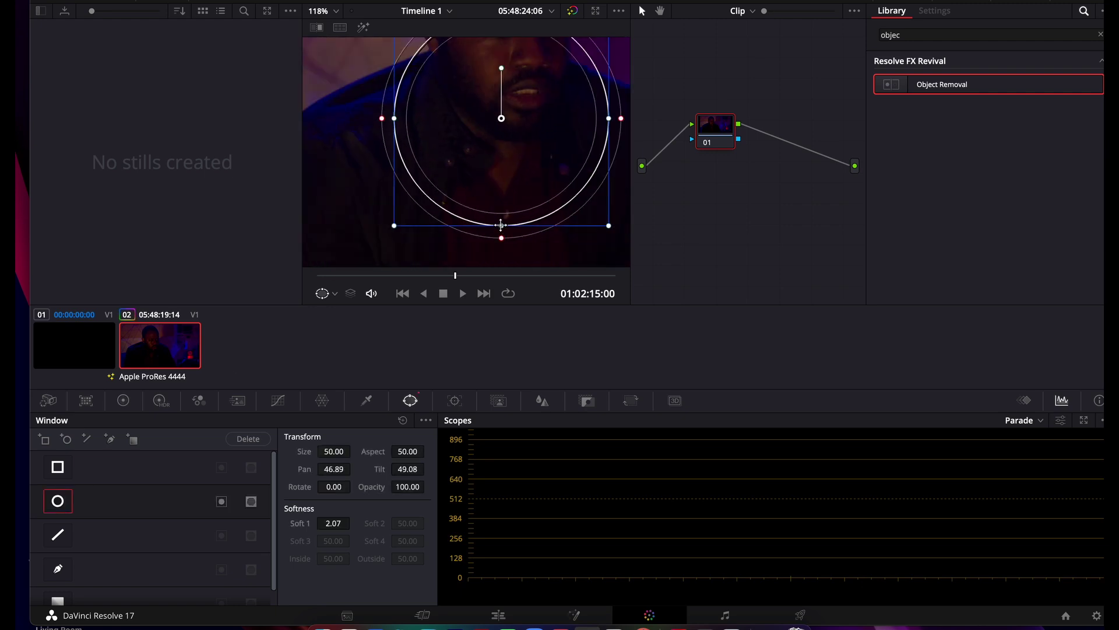
drag(501, 225, 502, 169)
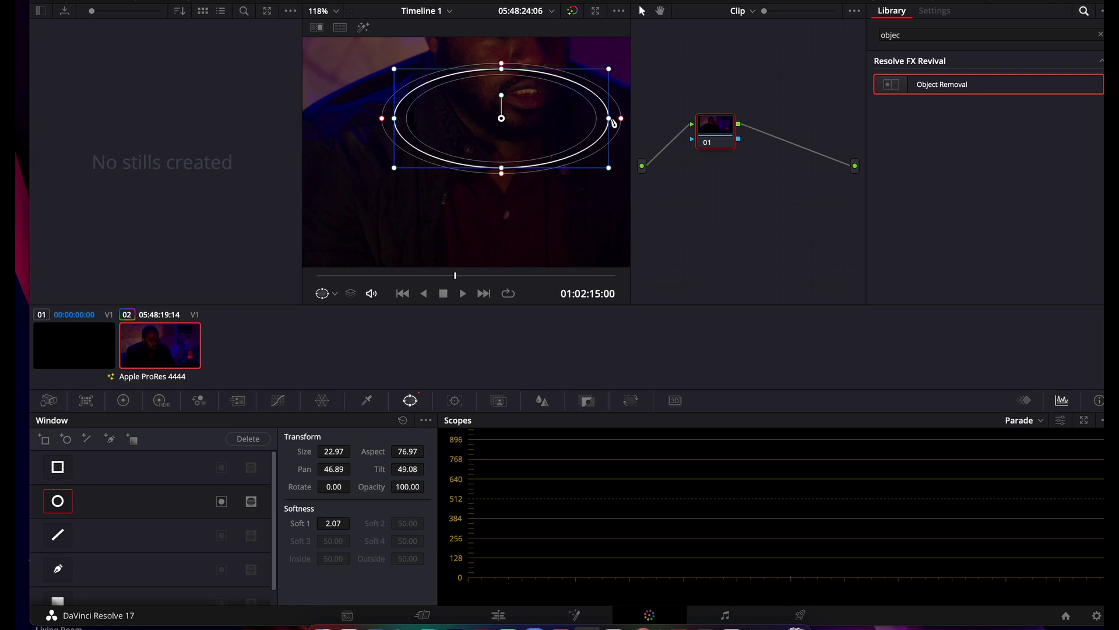
drag(613, 121, 522, 119)
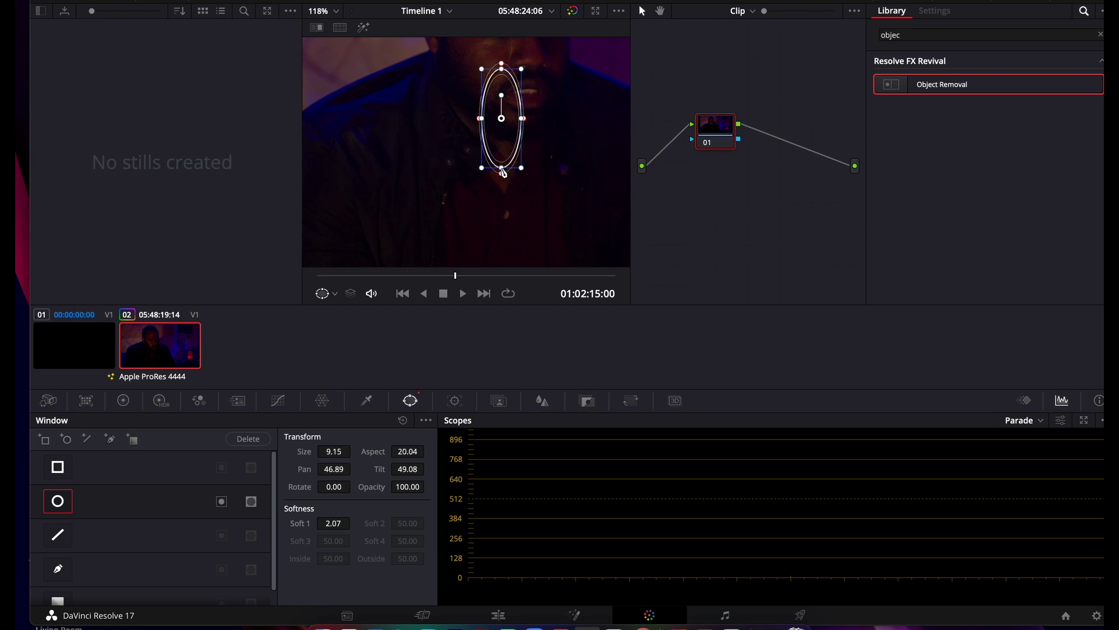
drag(503, 171, 474, 158)
Refine the window into a small ellipse fitted tightly around the button (size 2.52, aspect 66.92)
scroll(442, 182, left, 2)
scroll(477, 200, up, 5)
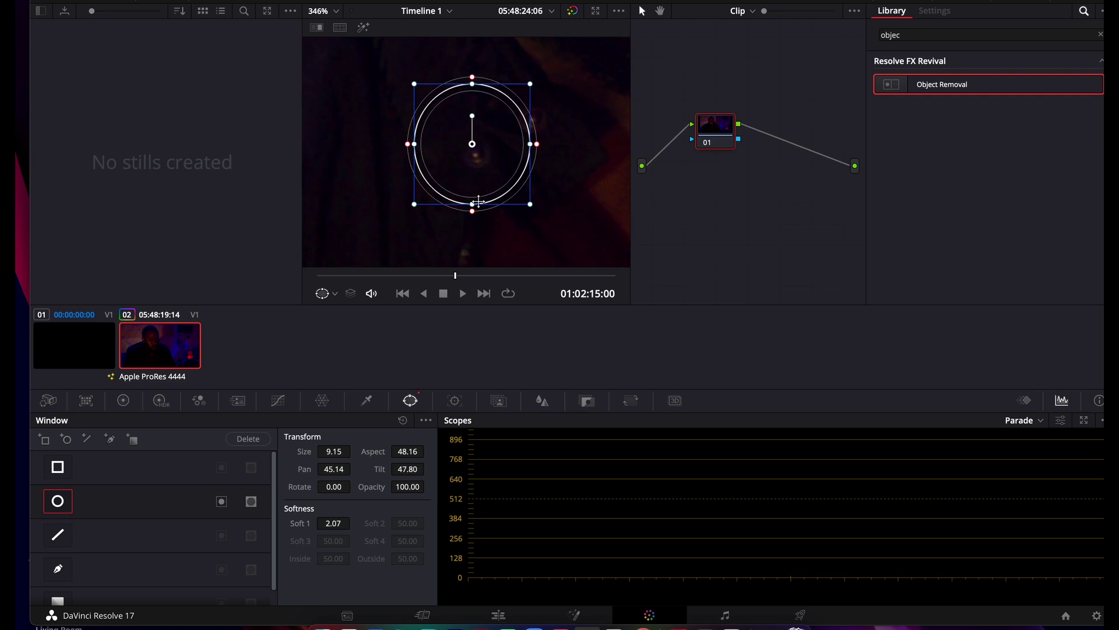
scroll(478, 201, up, 1)
drag(475, 222, 474, 174)
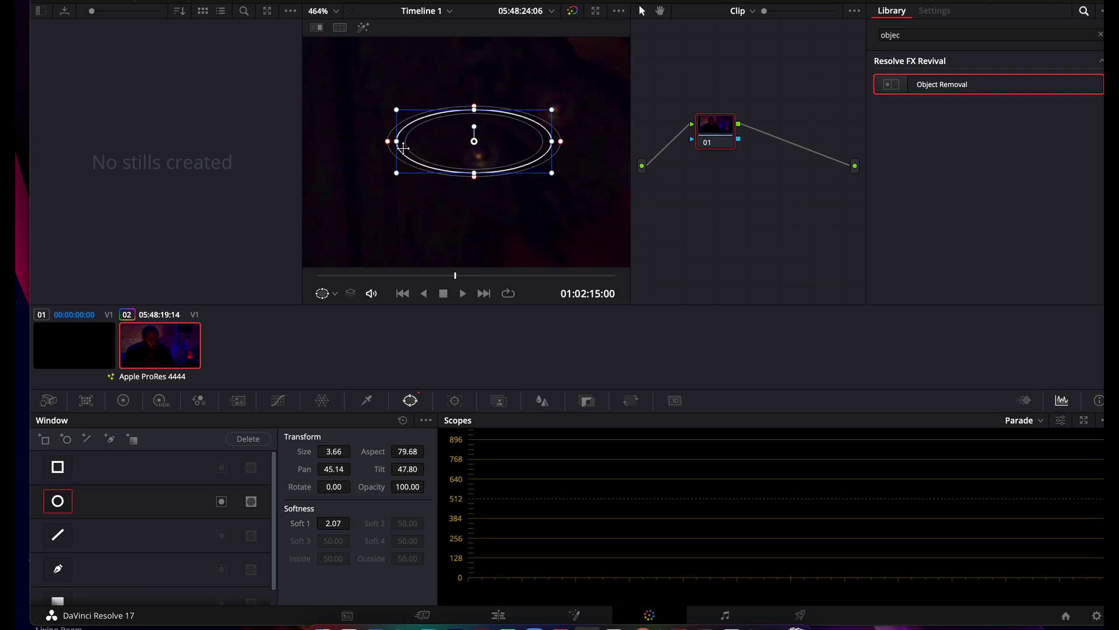
drag(404, 148, 437, 151)
drag(511, 149, 520, 158)
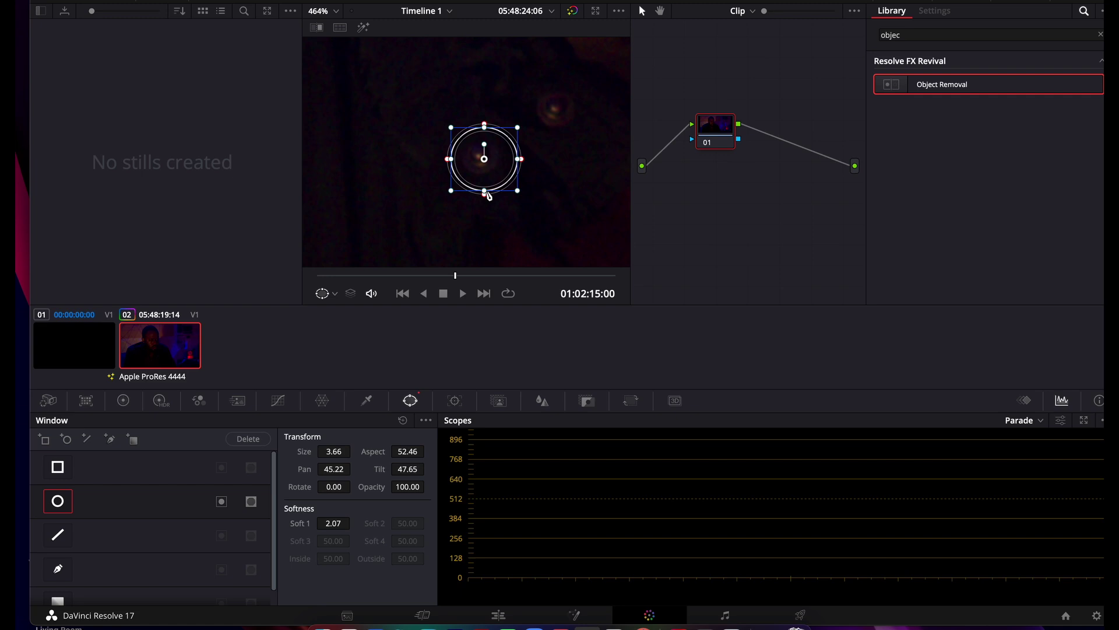
drag(485, 192, 527, 162)
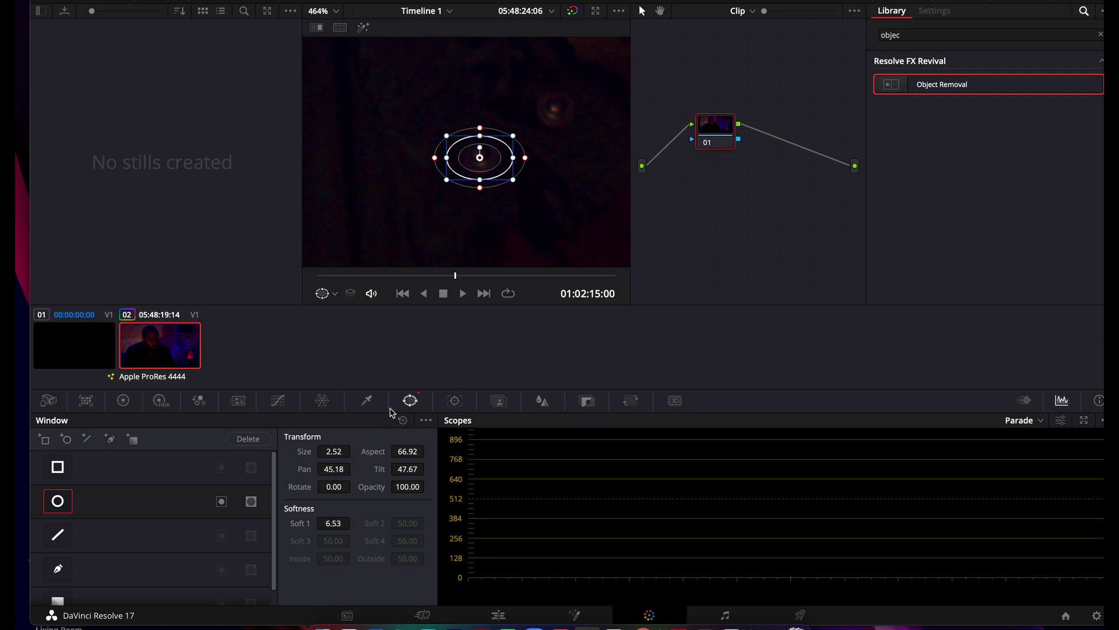
Track the circular window forward and reverse through the clip so it follows the button
click(453, 404)
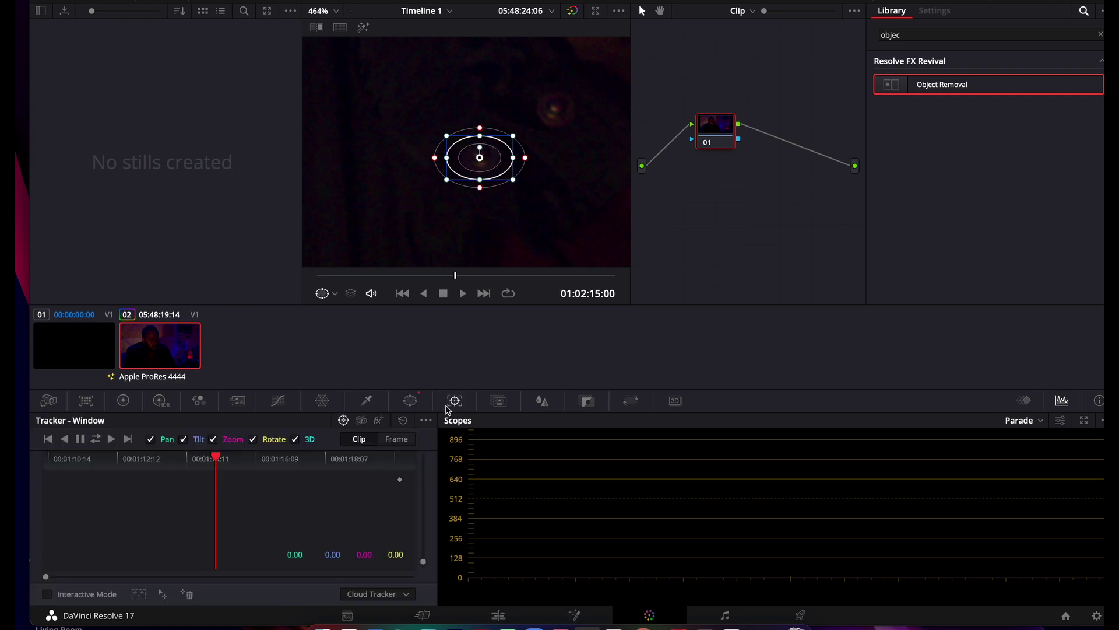
click(97, 439)
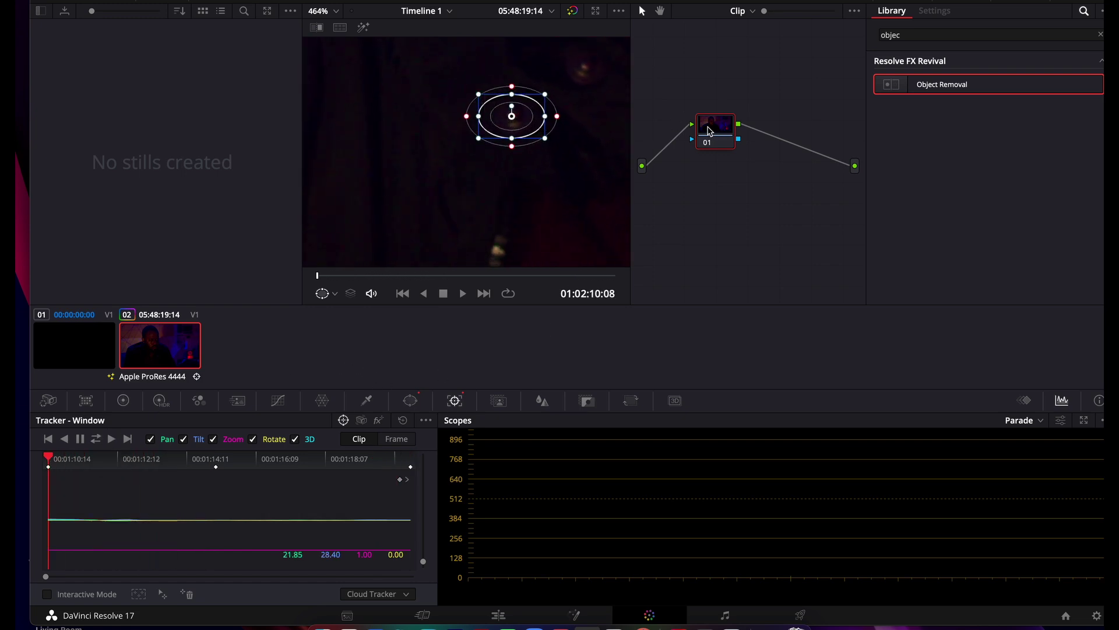
Insert Object Removal on node 01 and run Scene Analysis, leaving a grey patch over the button
drag(722, 137, 709, 148)
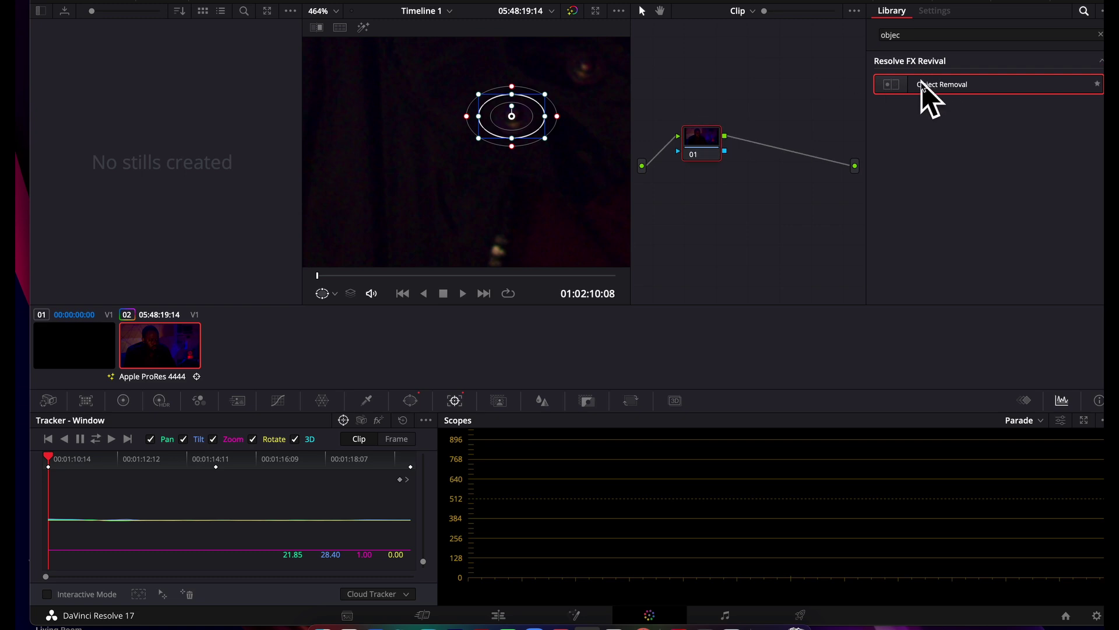
drag(920, 87, 708, 150)
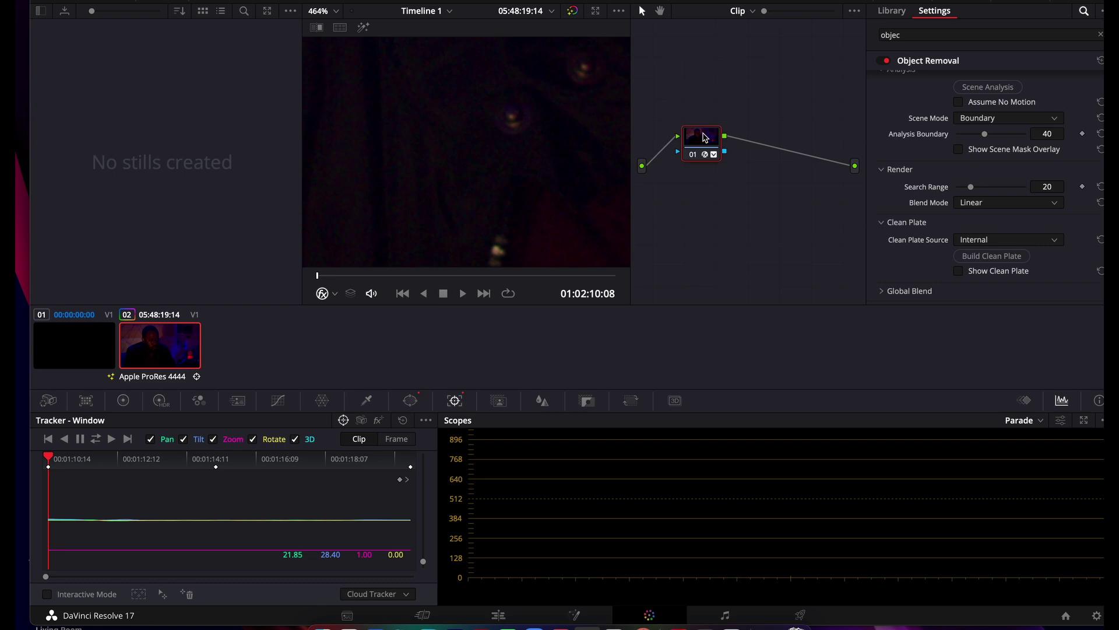
scroll(890, 112, up, 2)
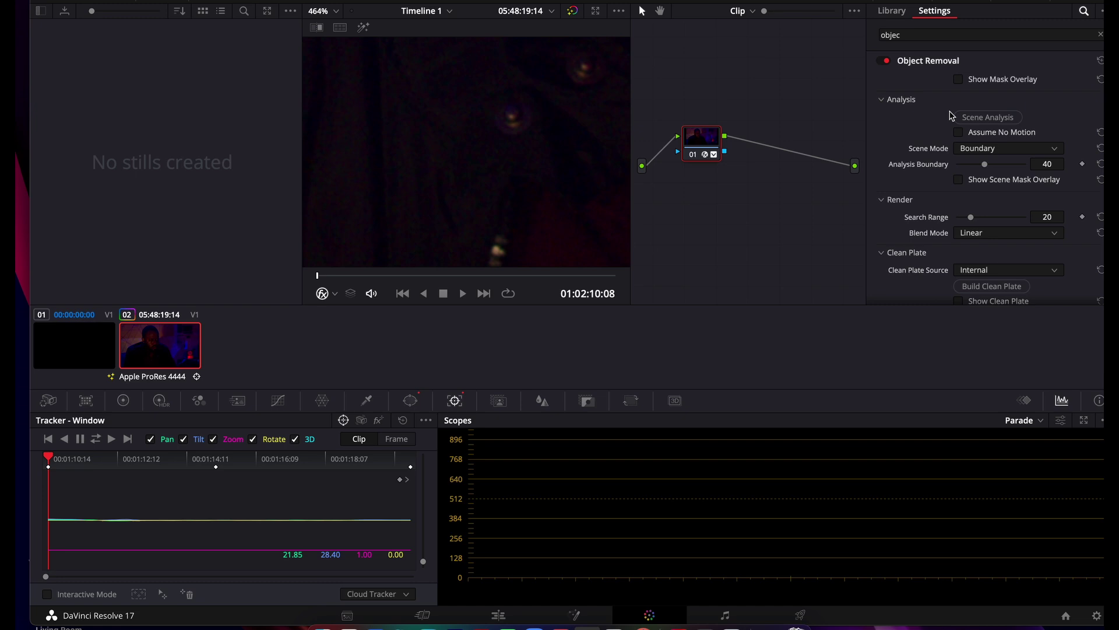
click(988, 119)
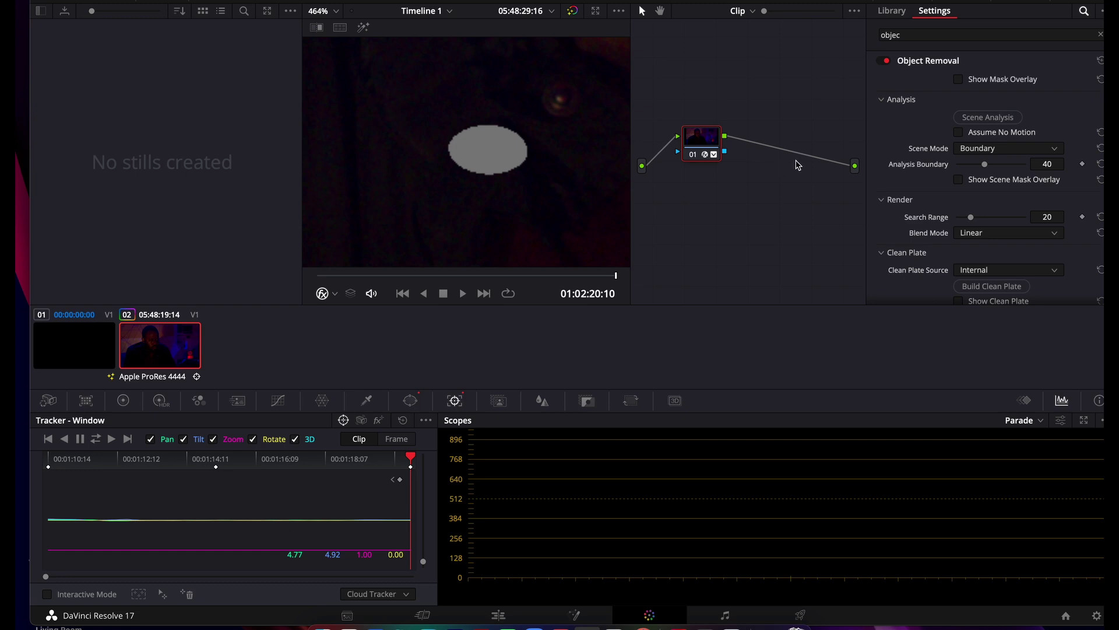
Keep Scene Mode on Boundary and Clean Plate Source on Internal, then build the clean plate
click(972, 153)
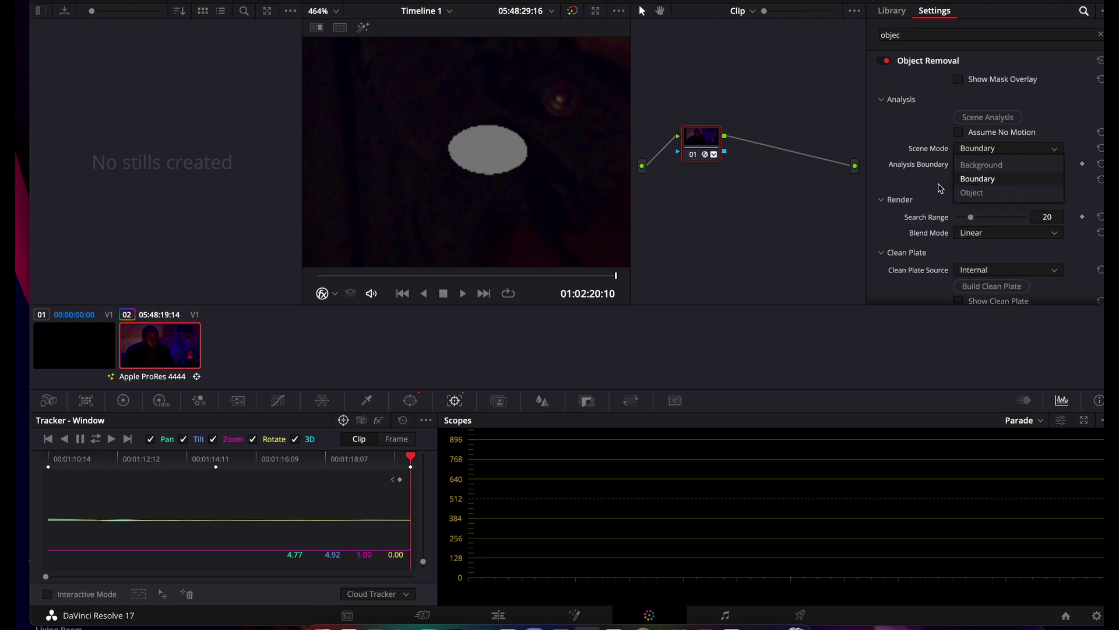
click(908, 170)
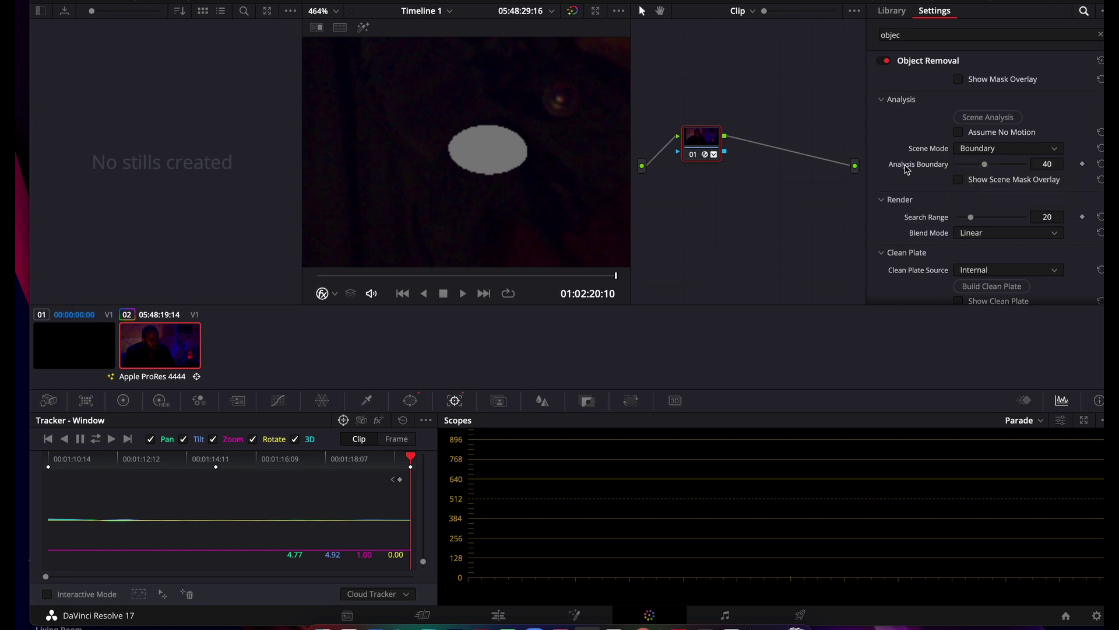
scroll(933, 184, down, 1)
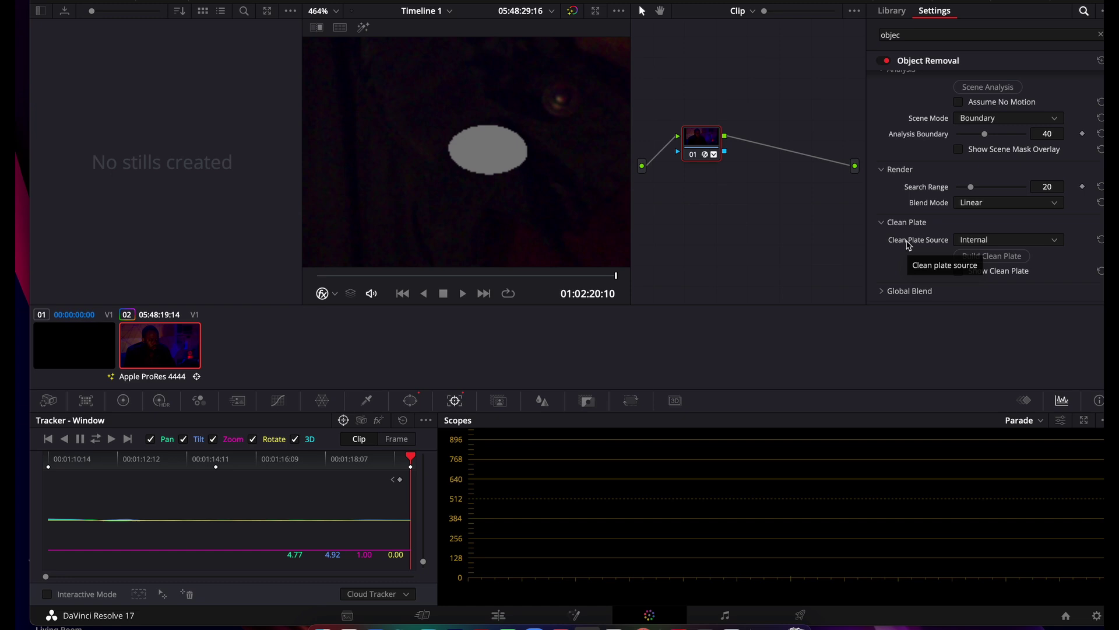
click(1004, 245)
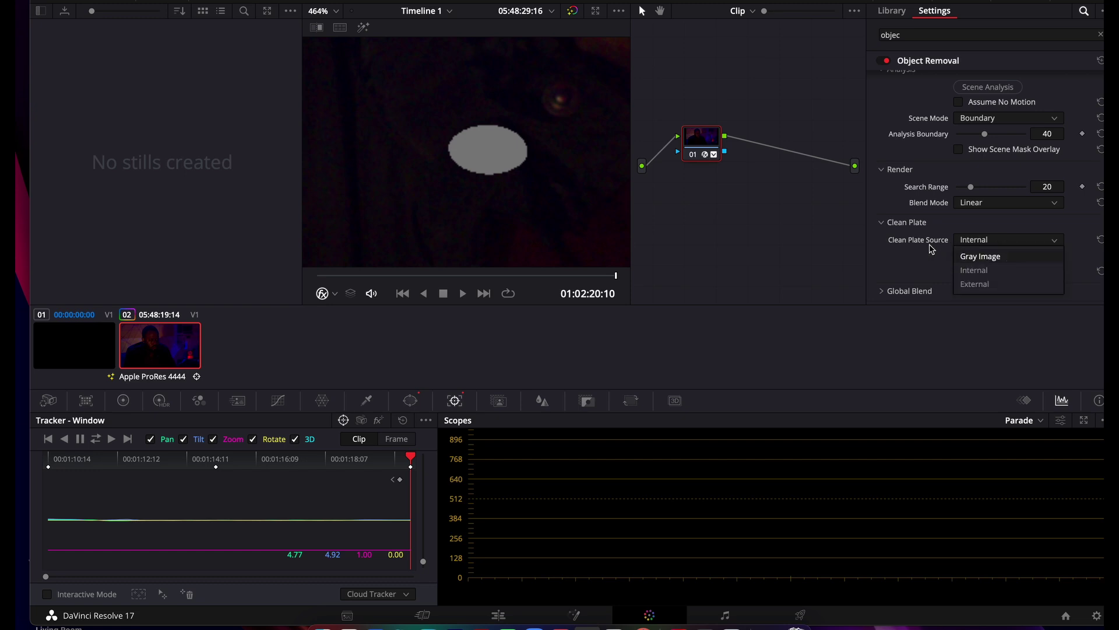
click(963, 270)
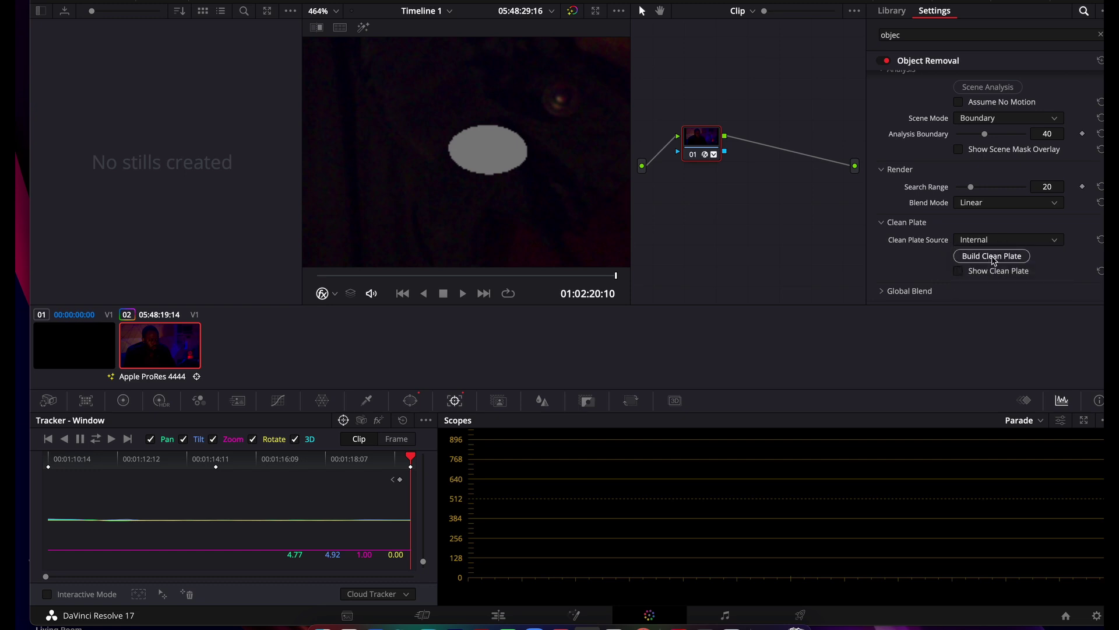
click(998, 257)
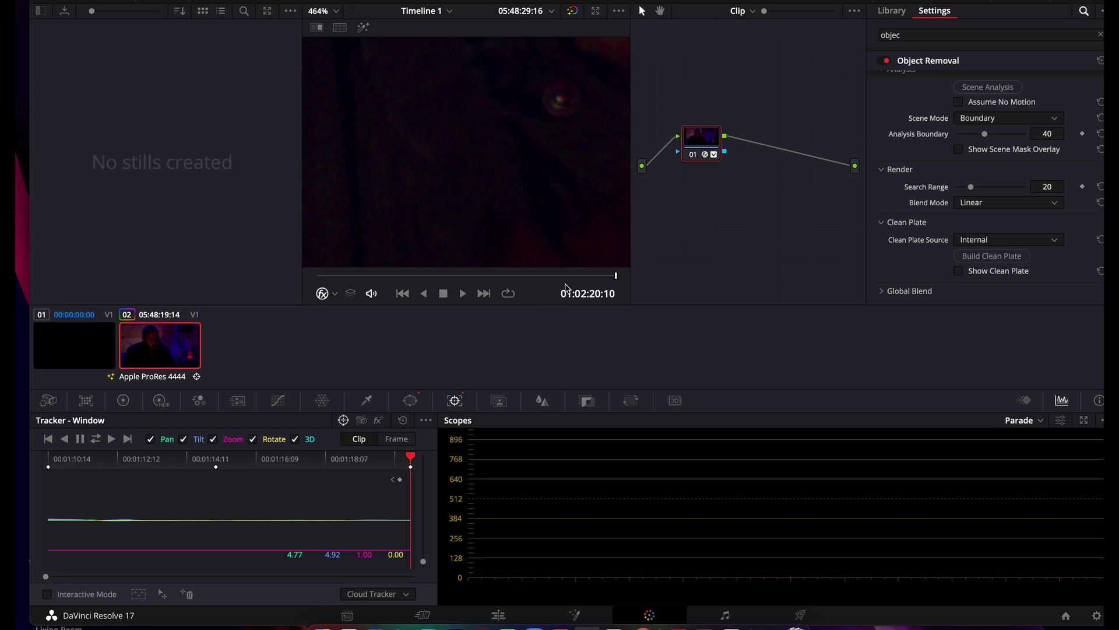
drag(535, 276, 339, 271)
scroll(487, 192, down, 6)
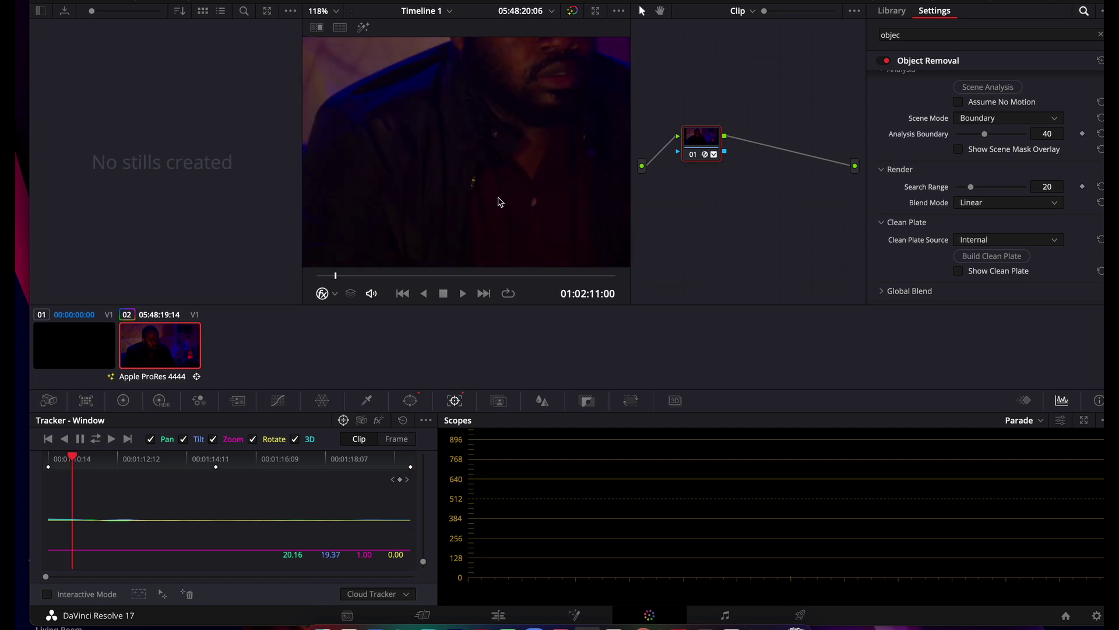
scroll(516, 154, up, 1)
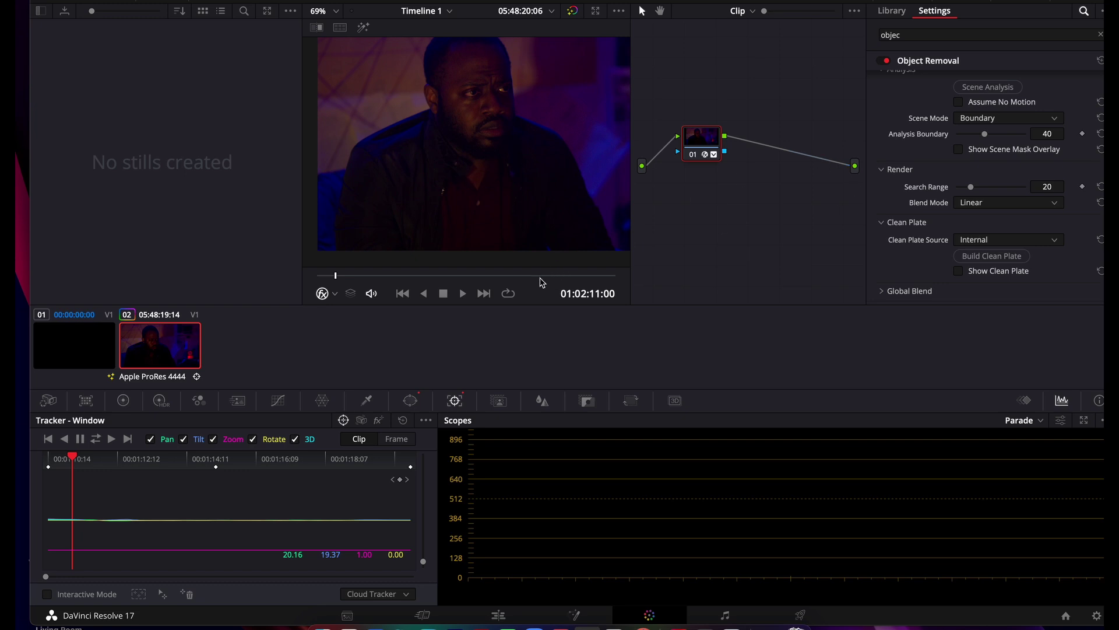
scroll(479, 203, up, 4)
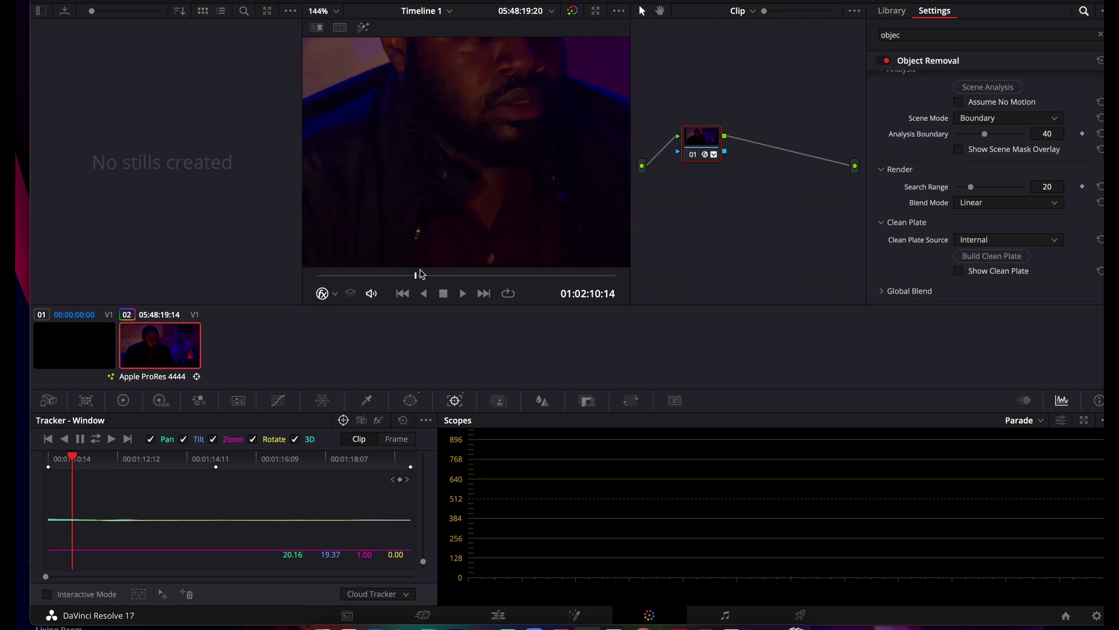
drag(420, 274, 618, 275)
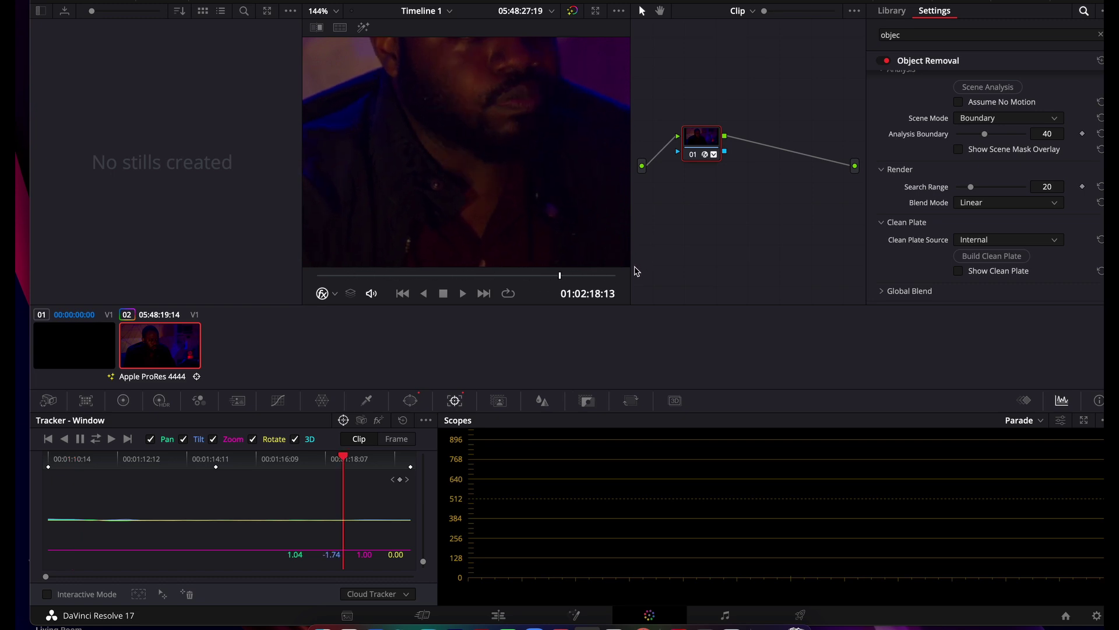
click(347, 274)
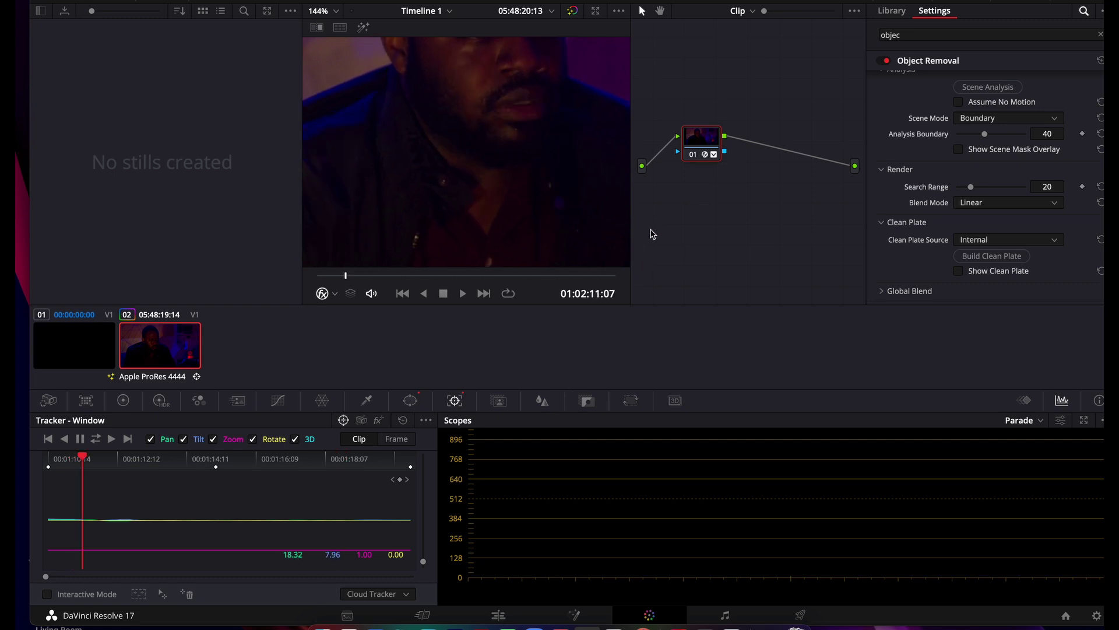